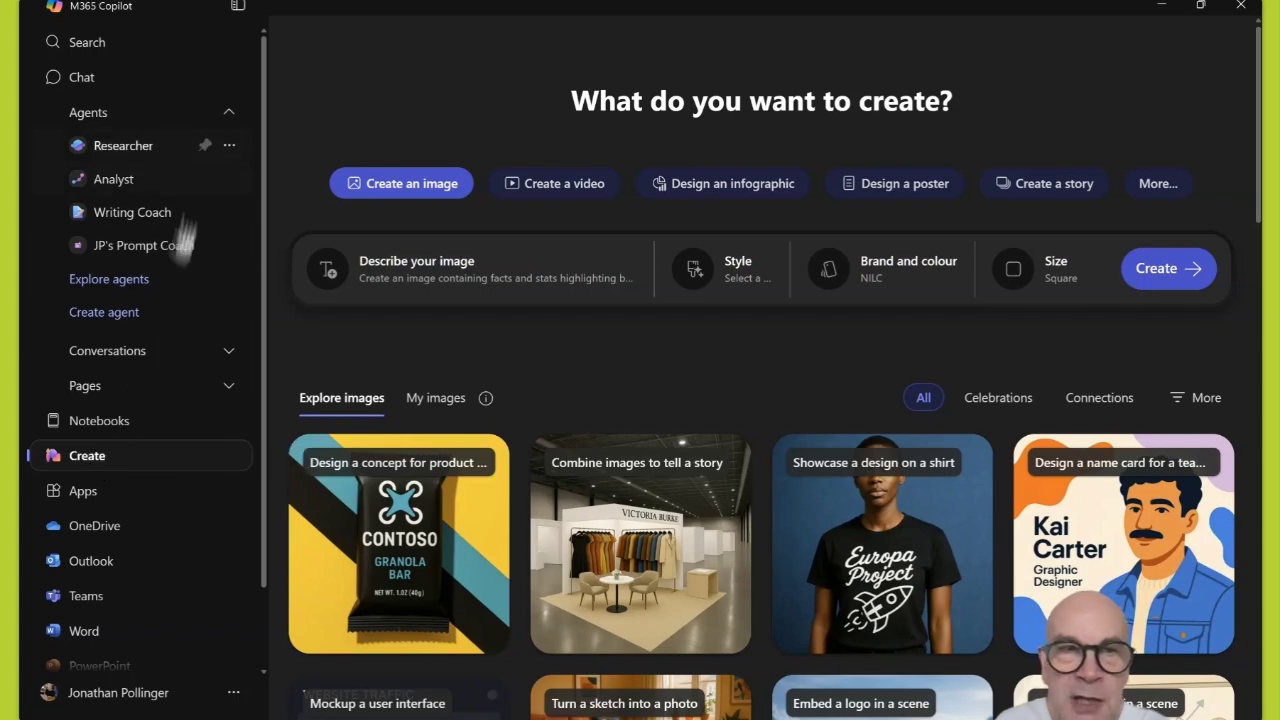
Collapse the sidebar, switch to infographic design, and check the brand-kit colour choices.
click(237, 8)
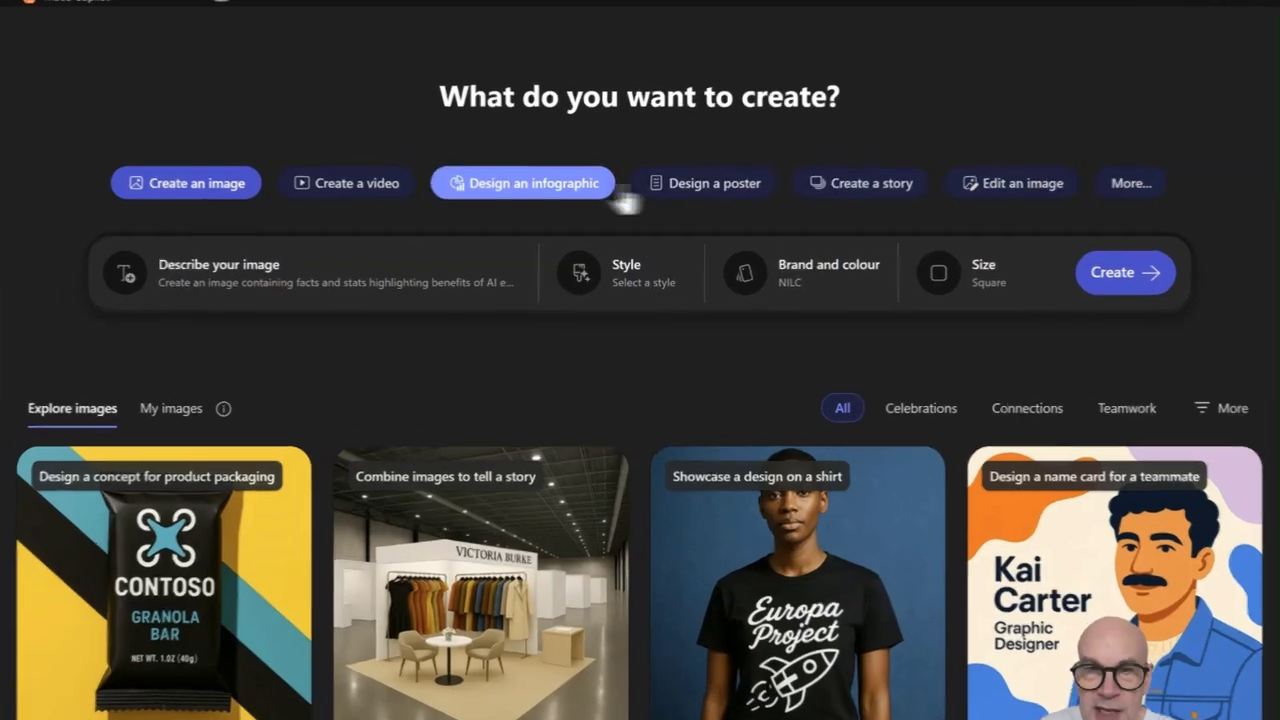
click(570, 186)
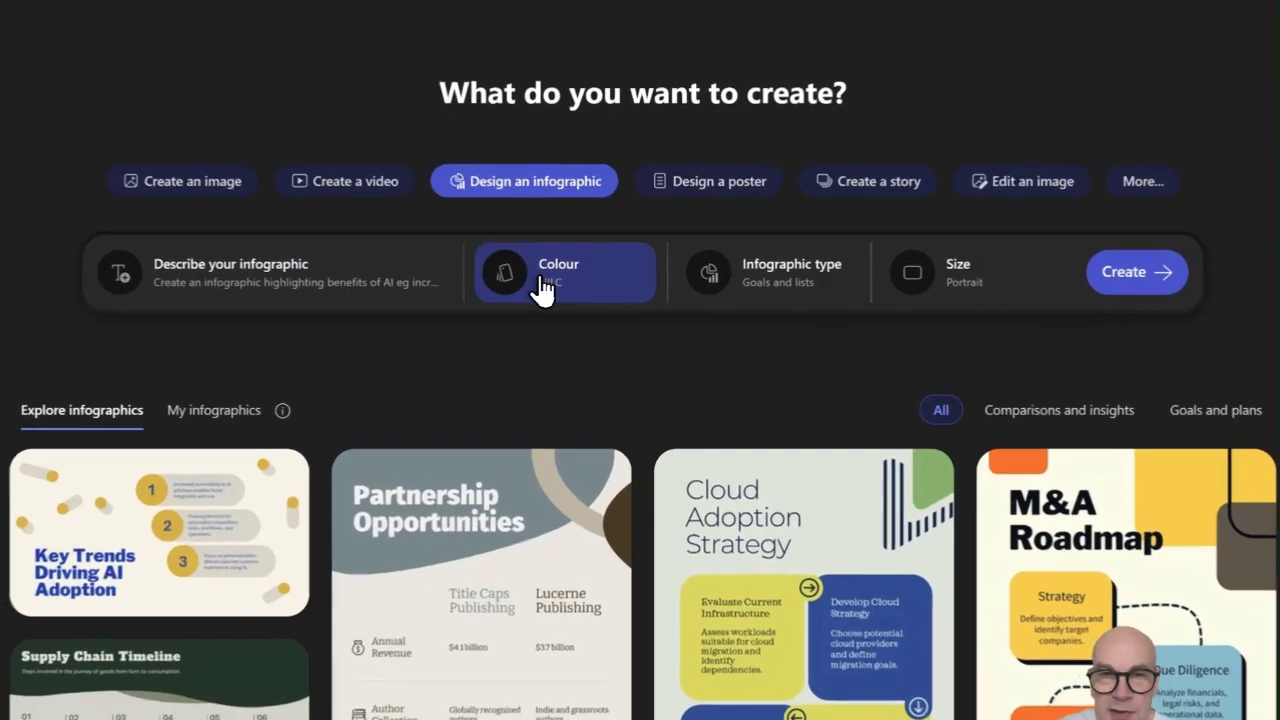
click(548, 284)
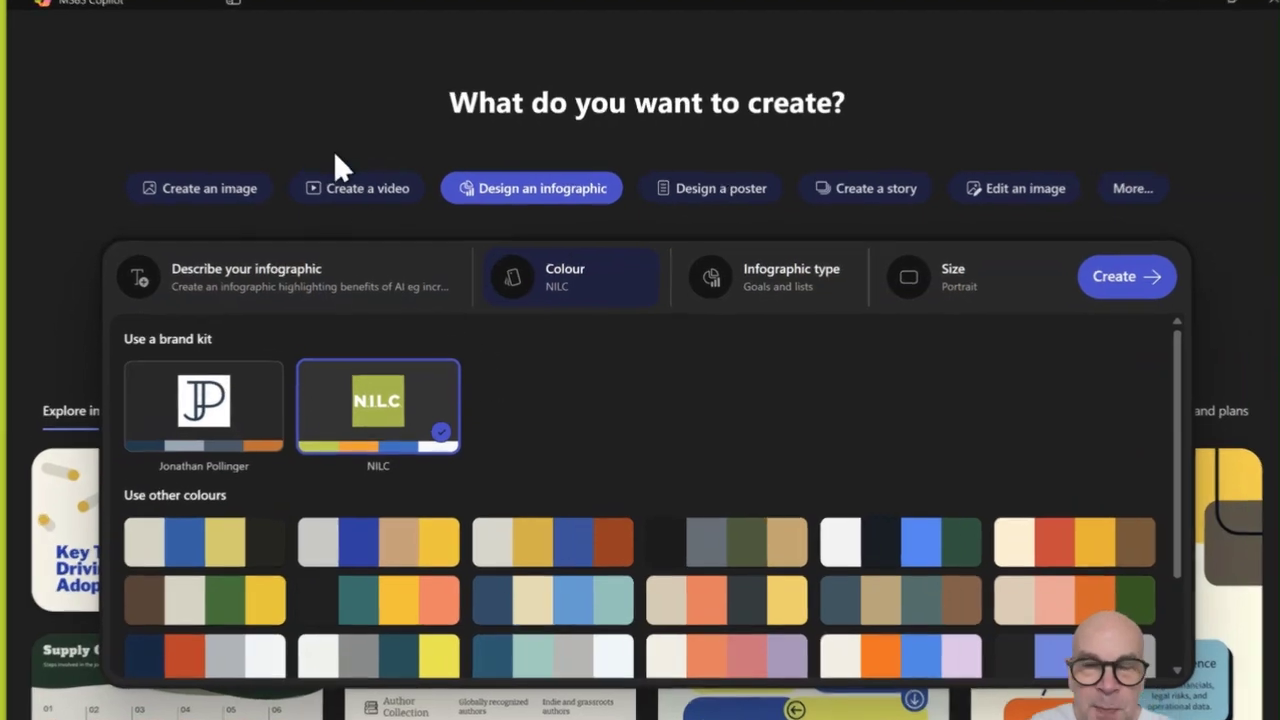
click(333, 155)
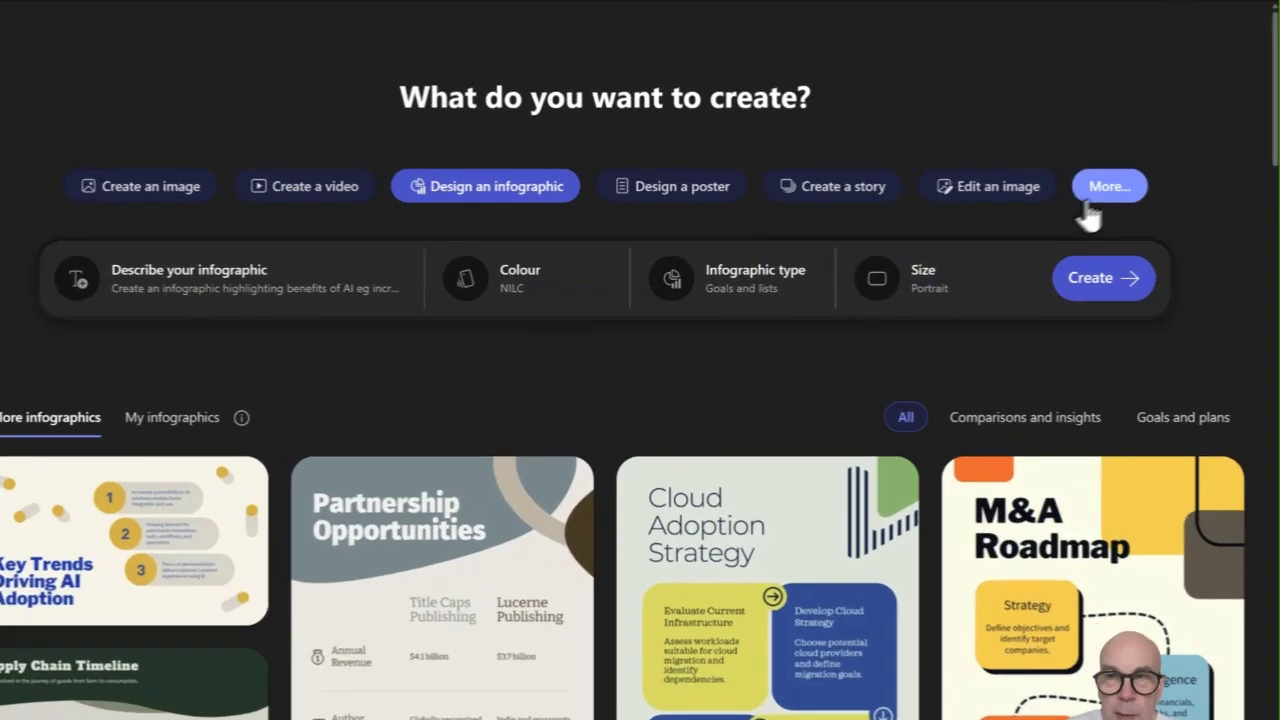
Create a new brand kit named 'Test' from More > Brand kits.
click(1105, 190)
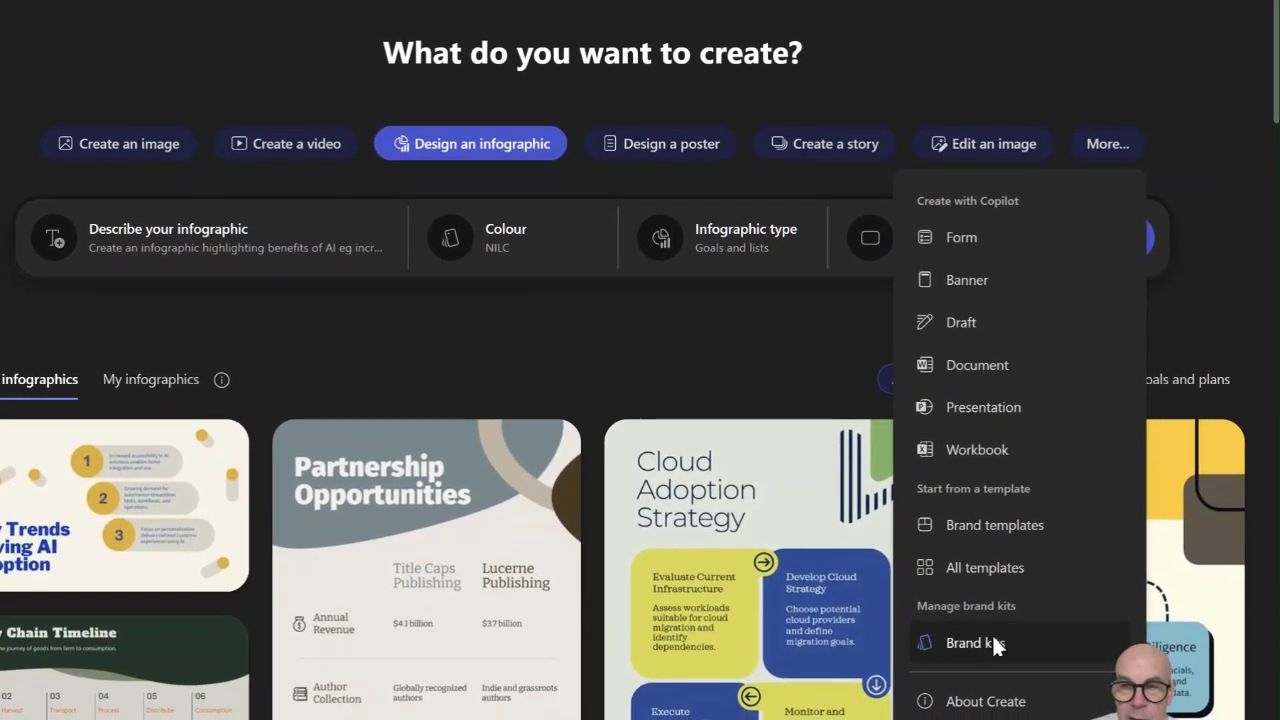
click(1000, 645)
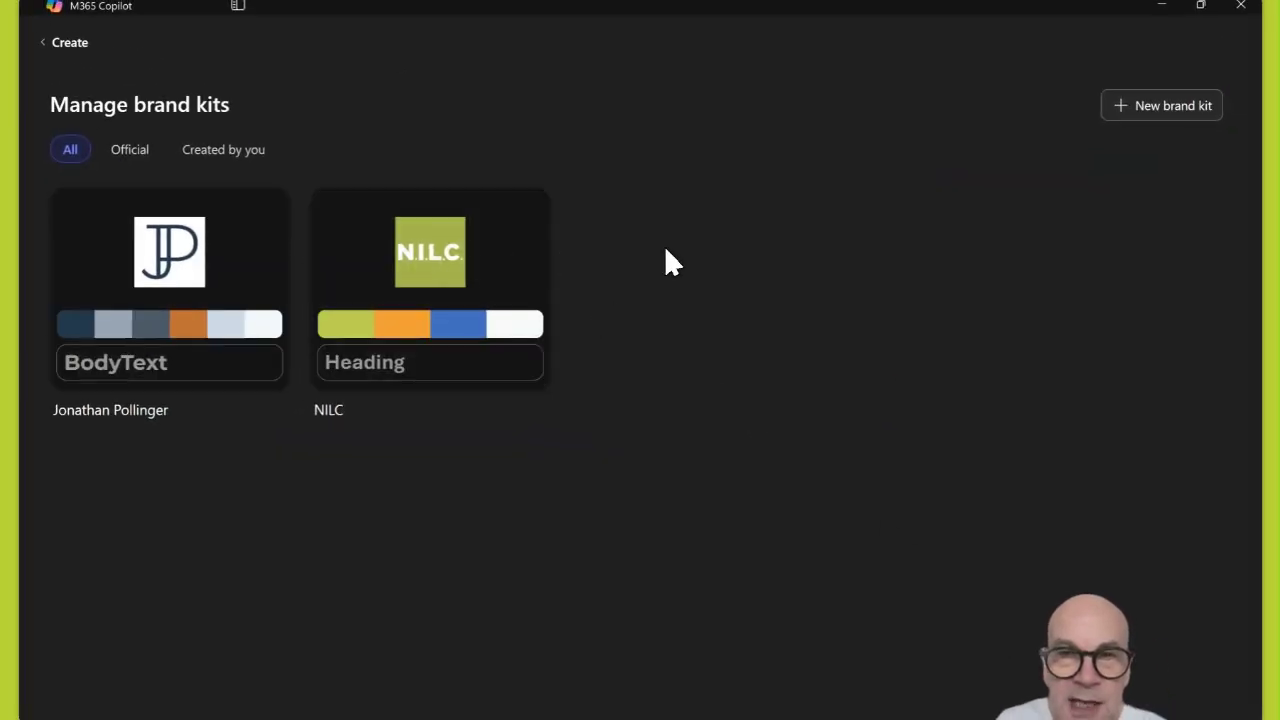
click(1165, 122)
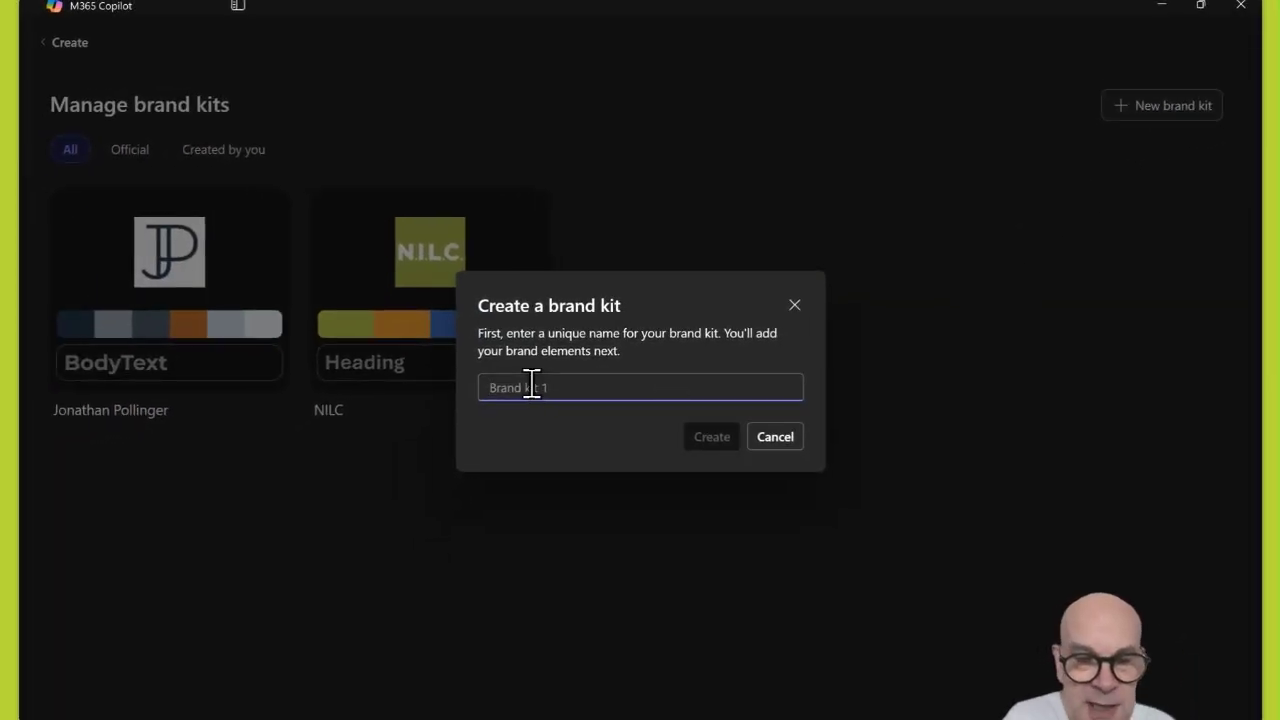
text(Test)
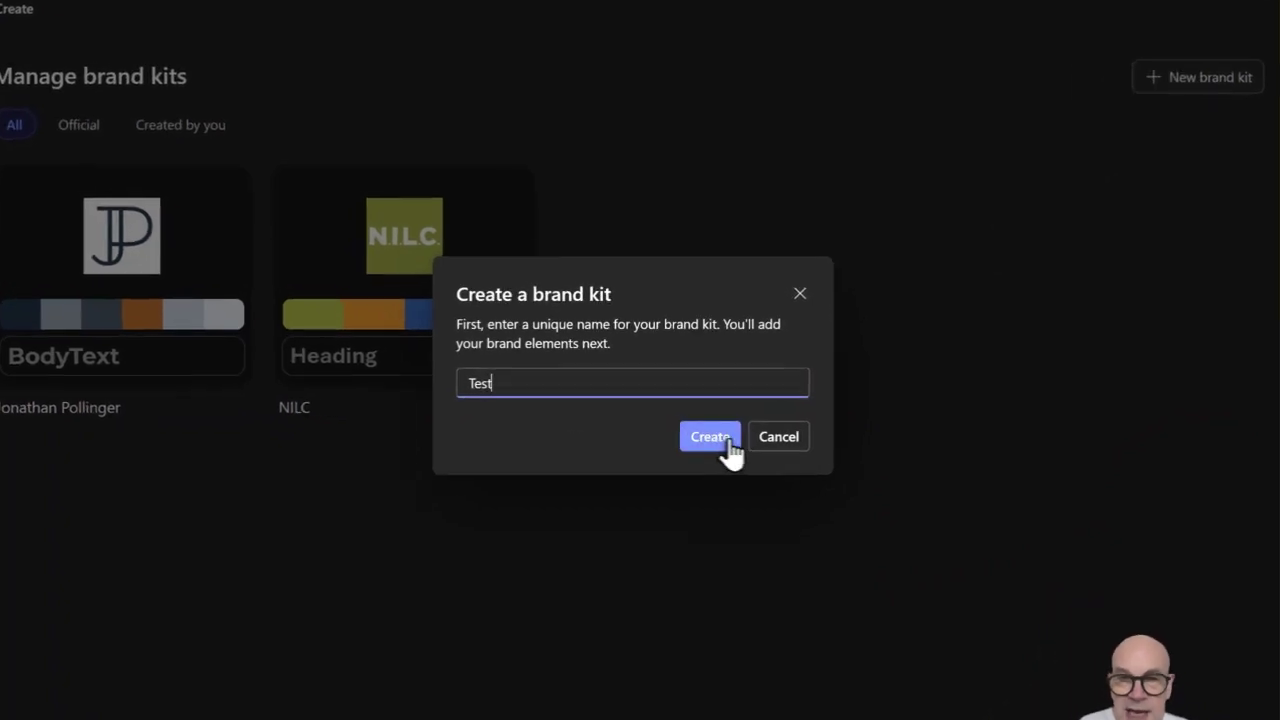
click(712, 437)
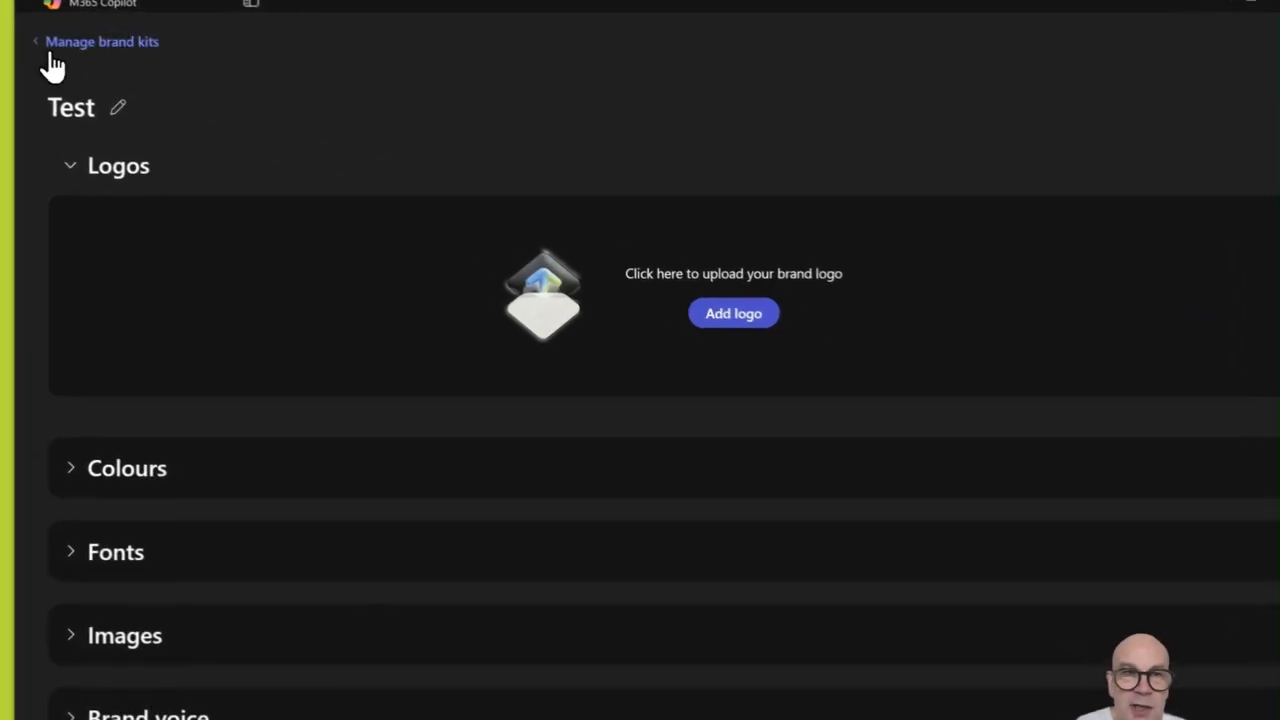
Open the NILC kit and expand its Aptos fonts, background image and brand voice.
click(58, 44)
click(422, 266)
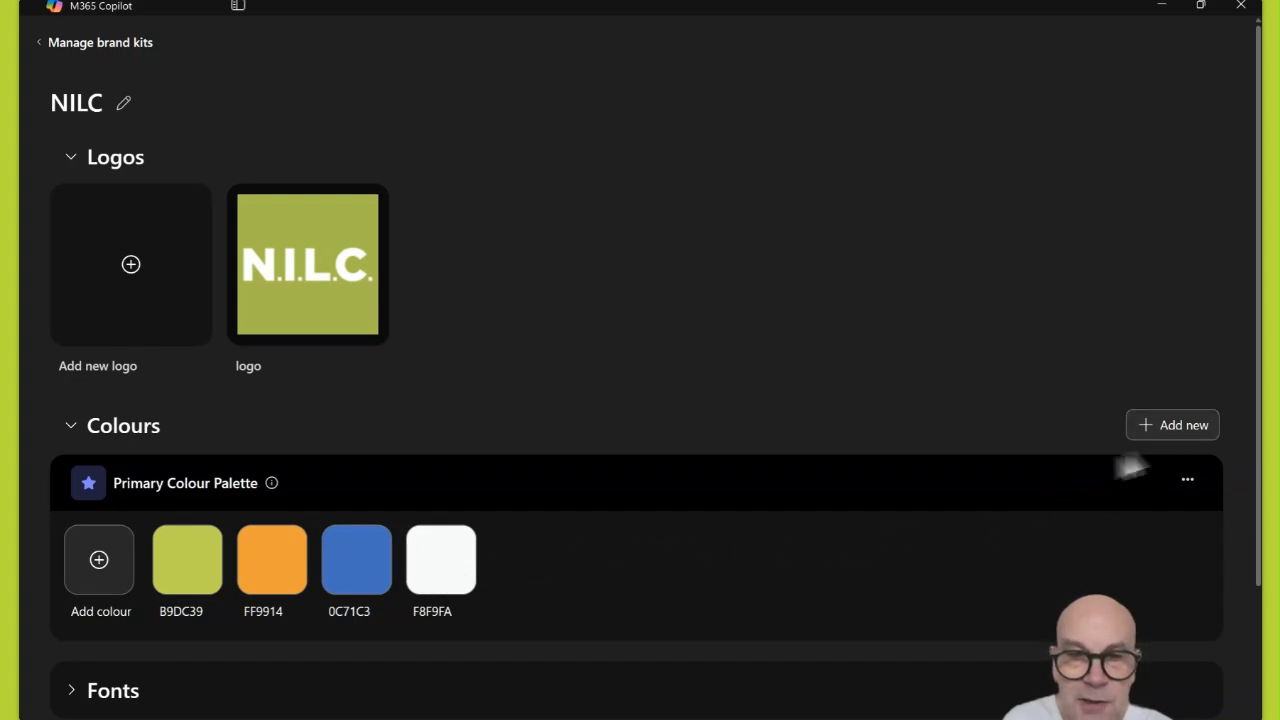
scroll(814, 473, down, 3)
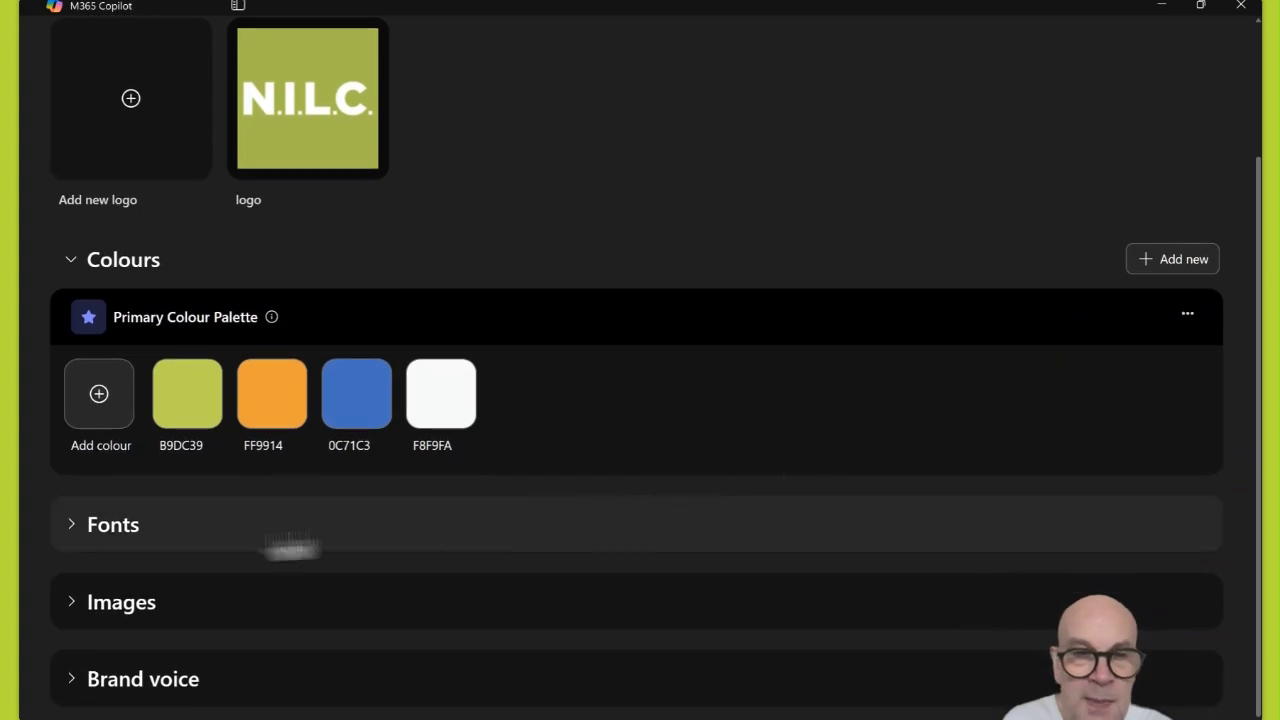
click(75, 524)
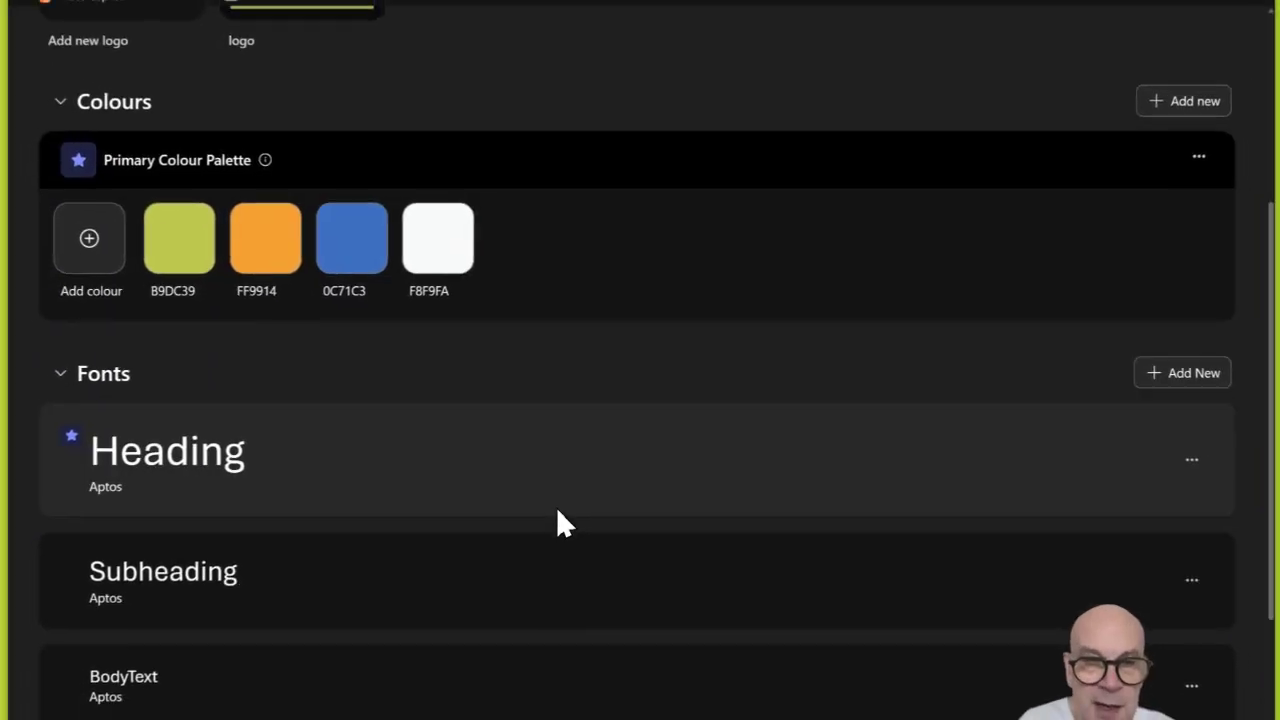
scroll(450, 460, down, 1)
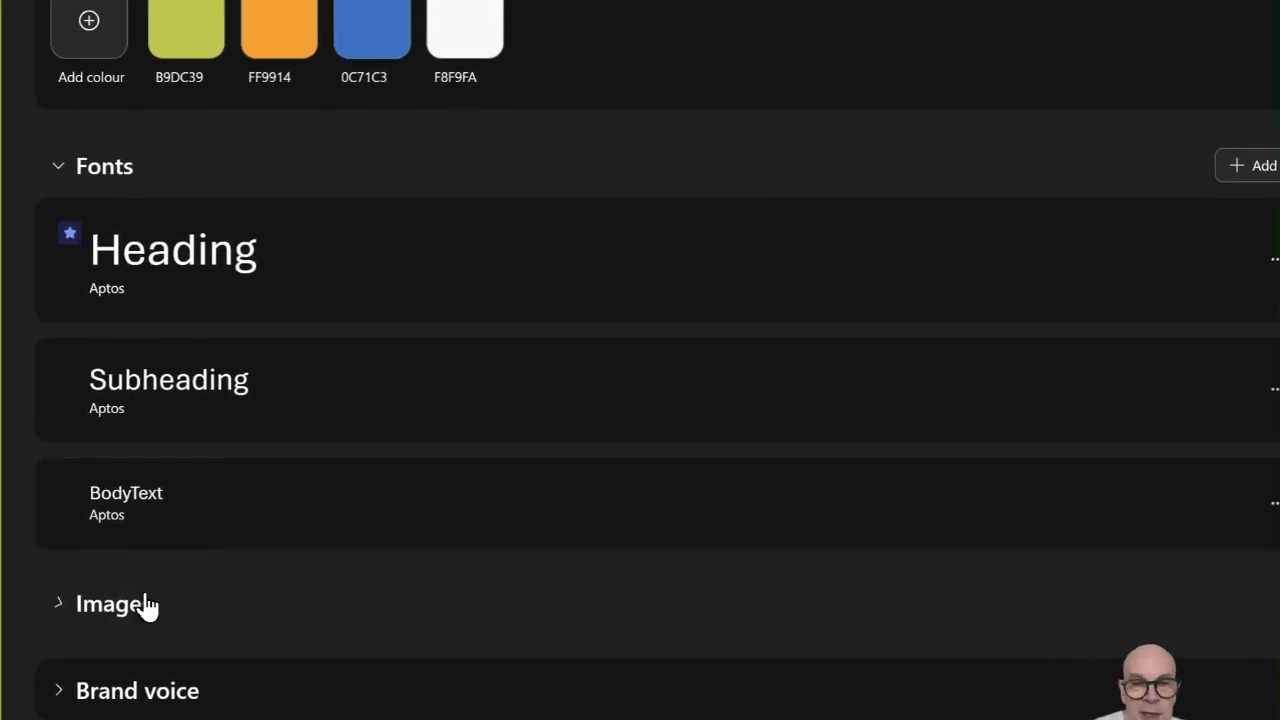
click(143, 606)
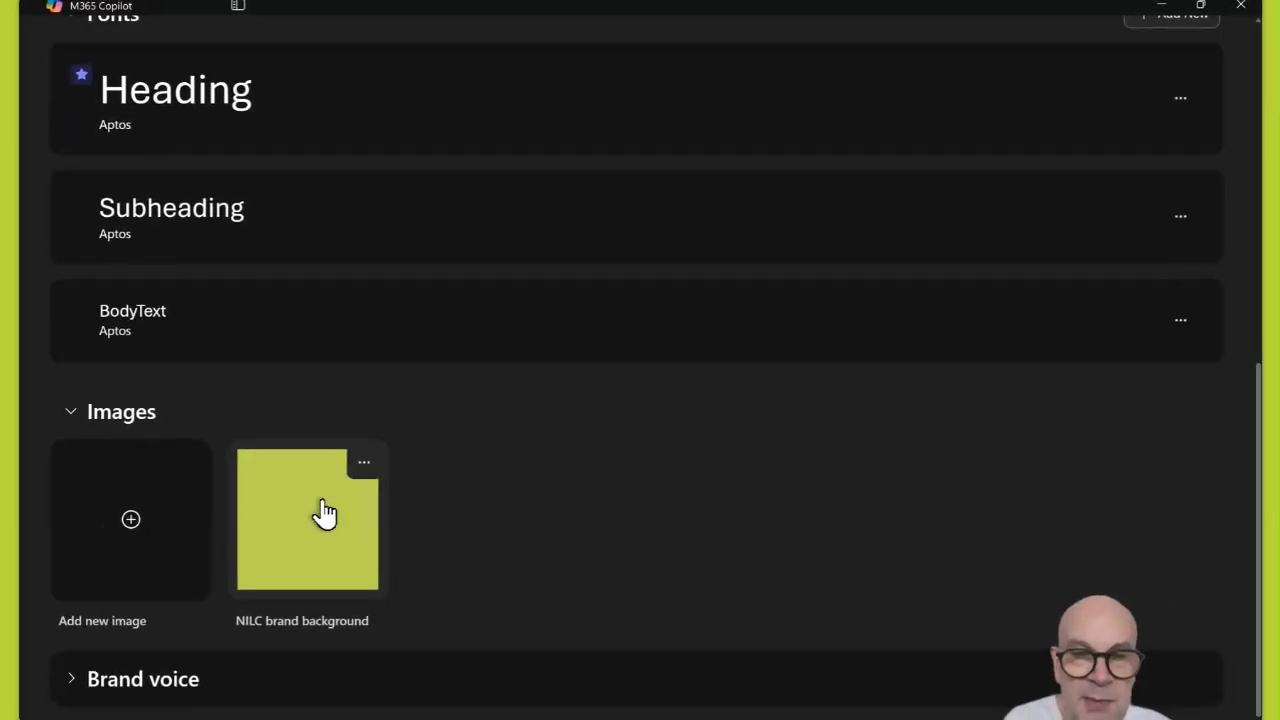
click(170, 686)
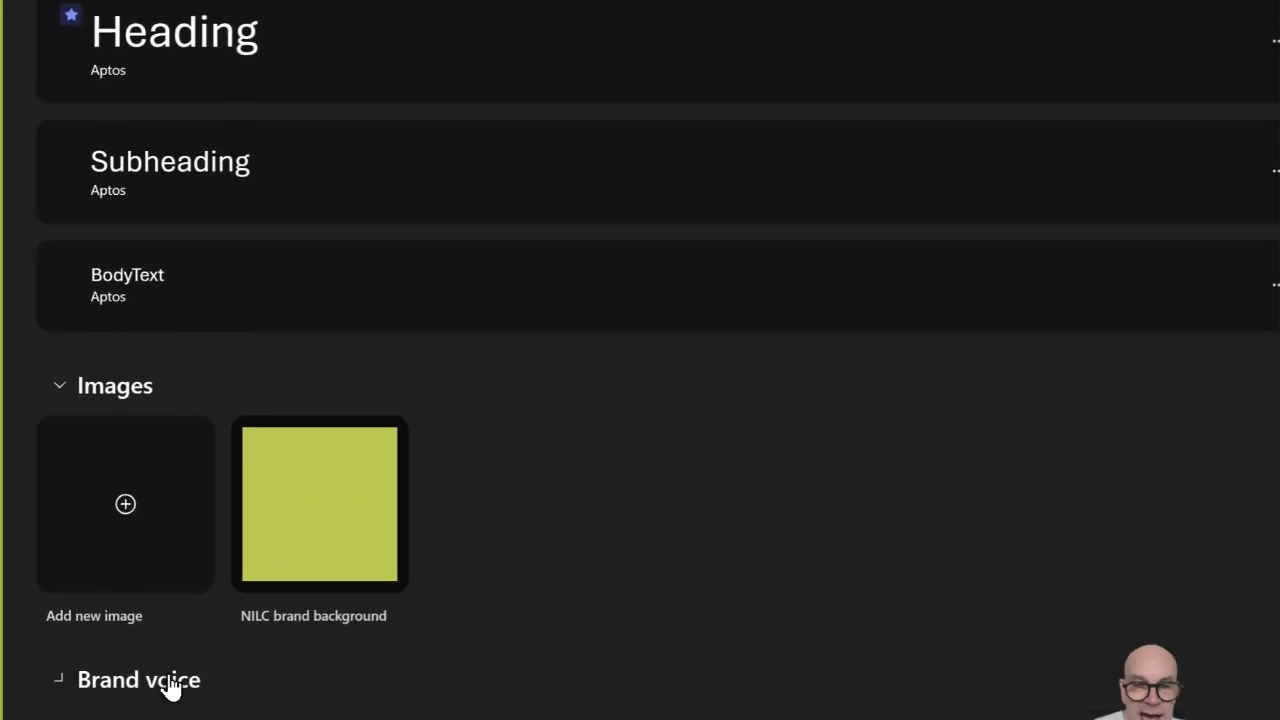
scroll(648, 410, down, 2)
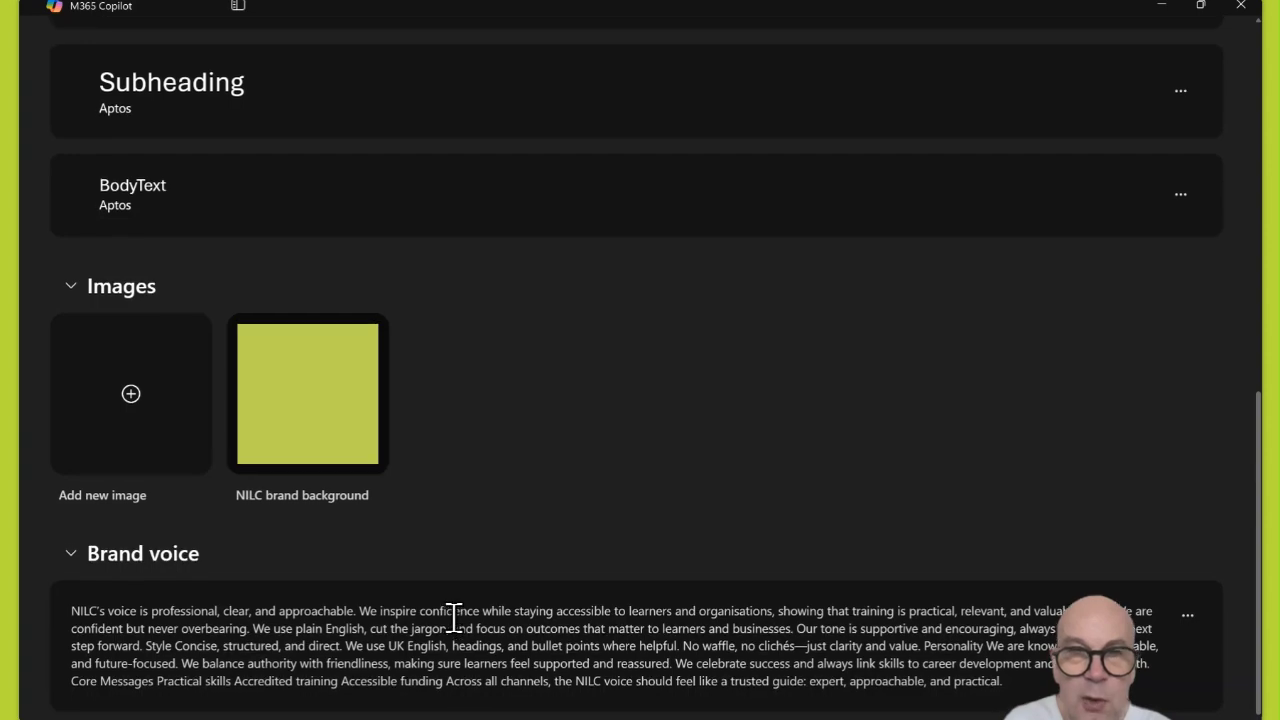
scroll(452, 617, up, 5)
scroll(452, 617, up, 5)
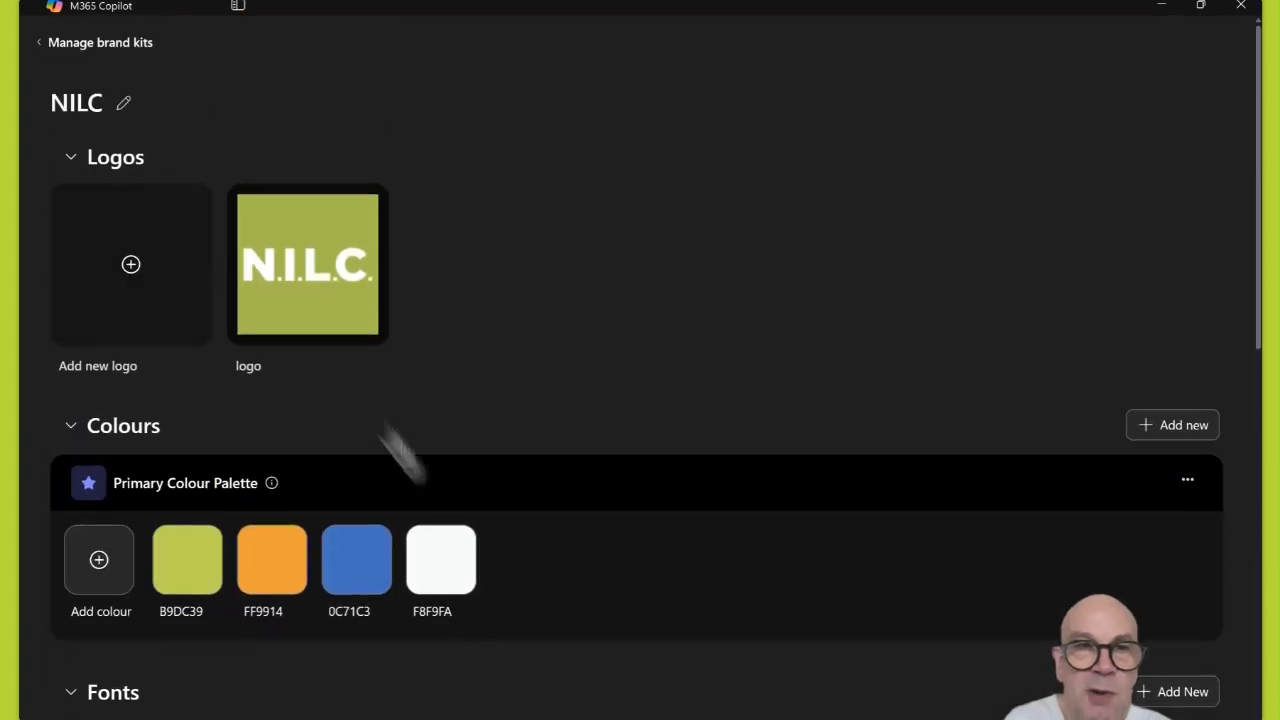
Return to the Create landing page and switch to creating an image.
click(68, 45)
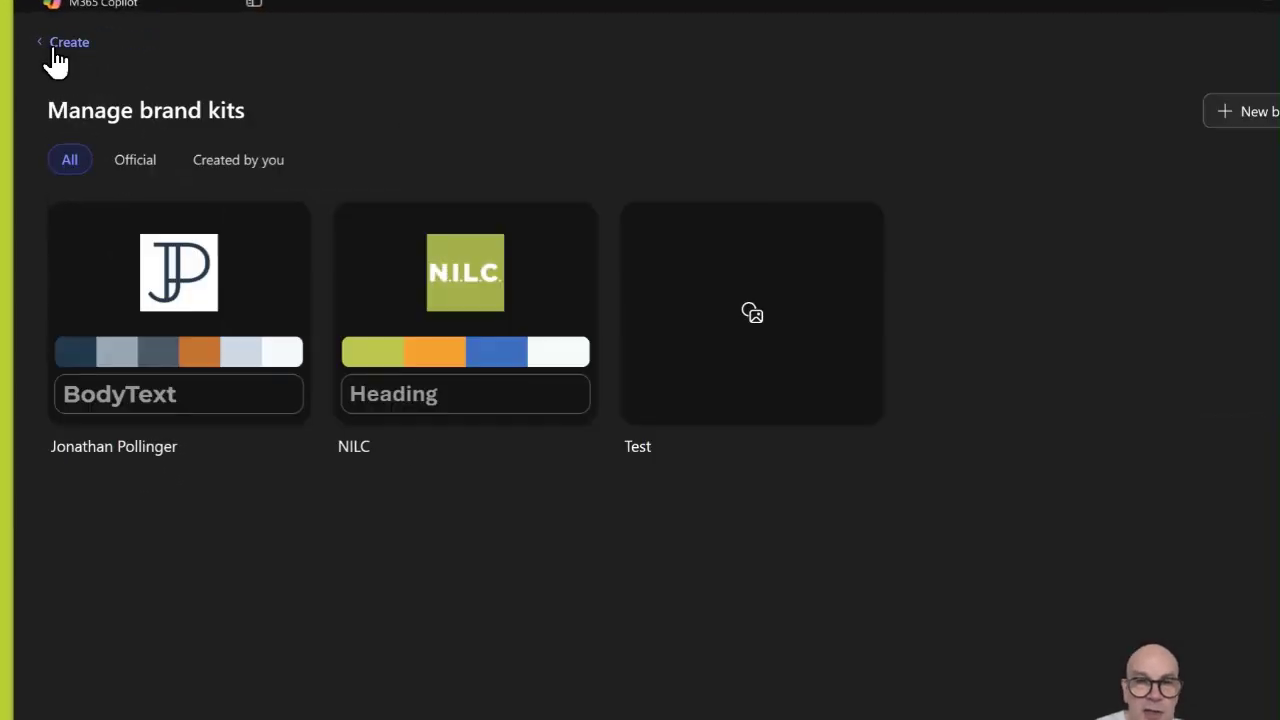
click(50, 48)
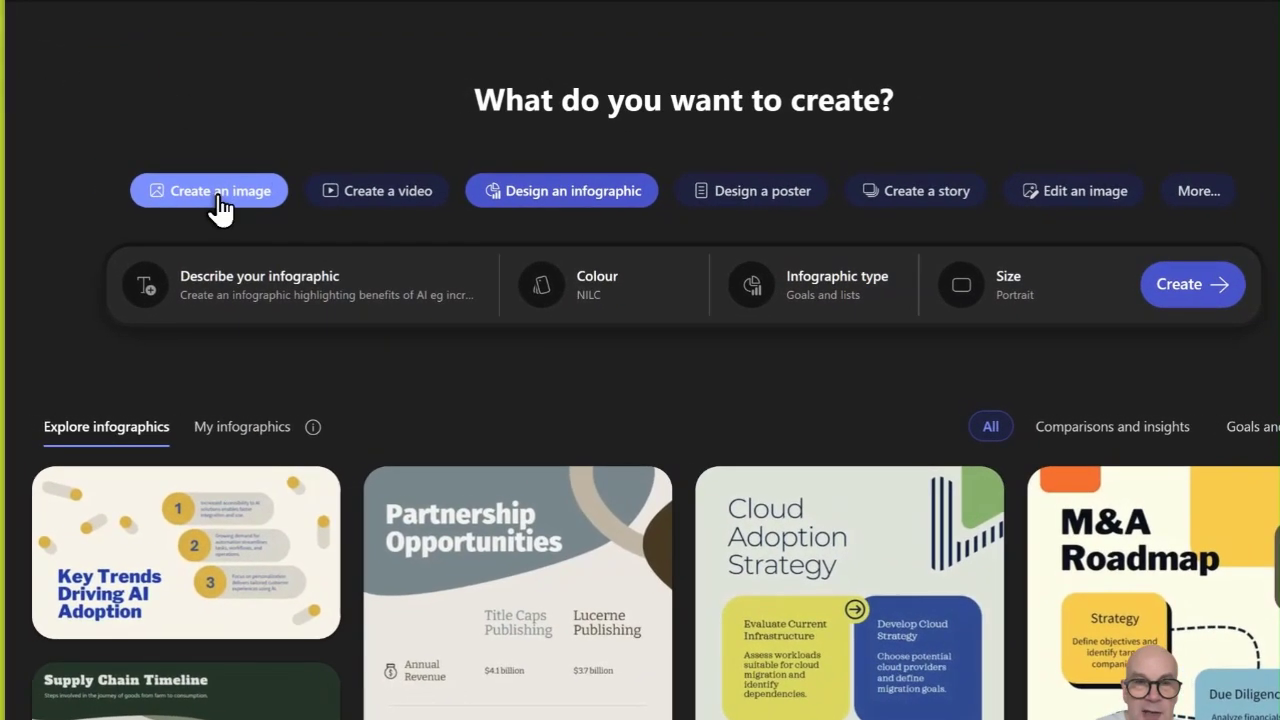
click(188, 190)
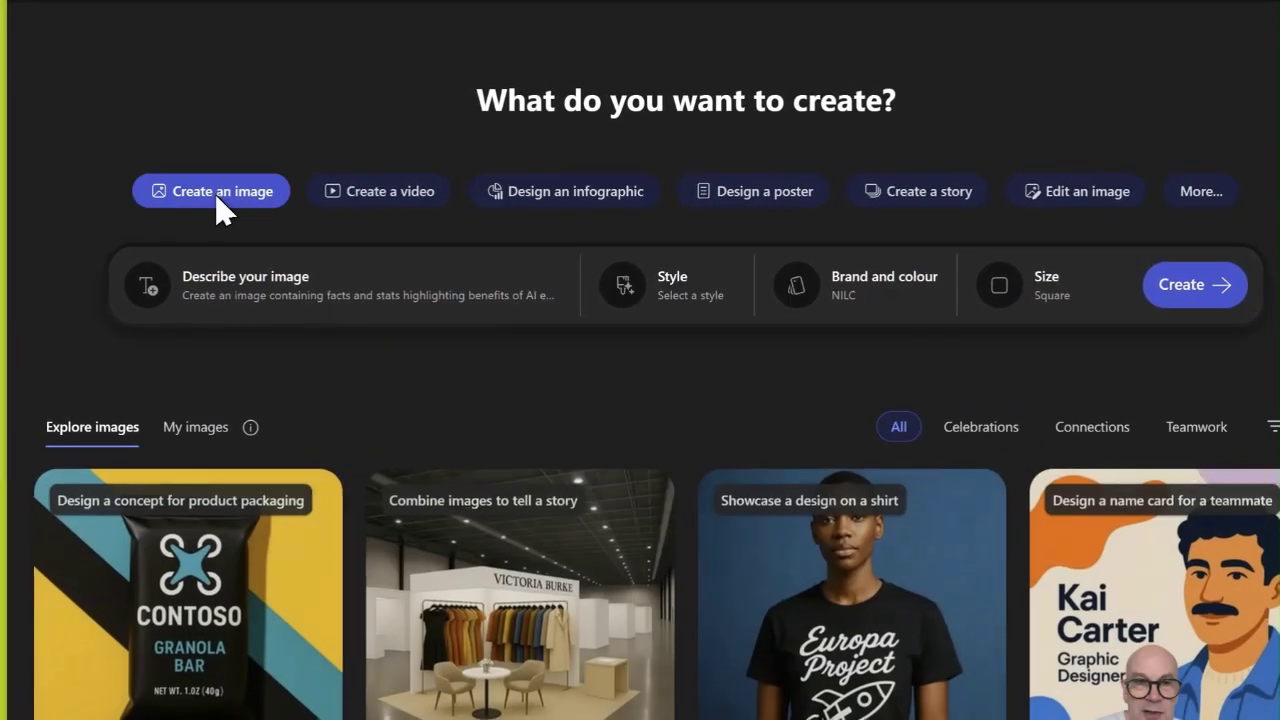
Check that the Test kit appears under Brand and colour, then open My images.
click(850, 290)
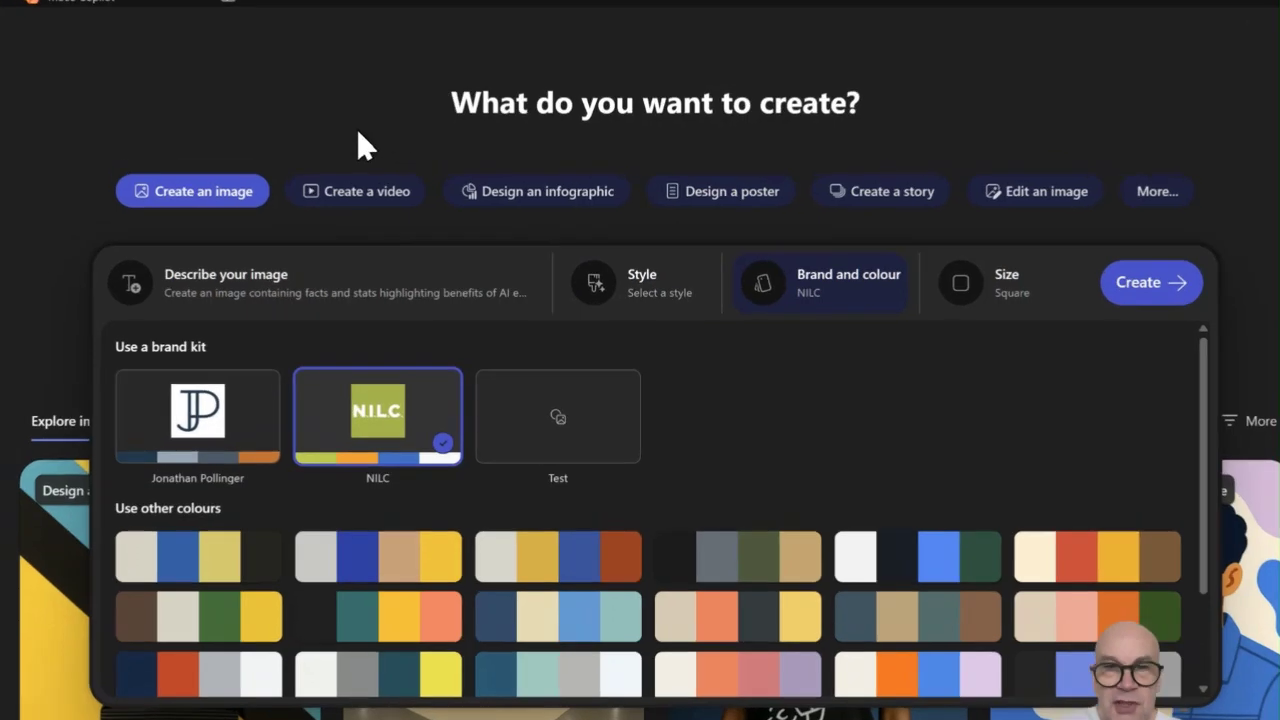
click(365, 145)
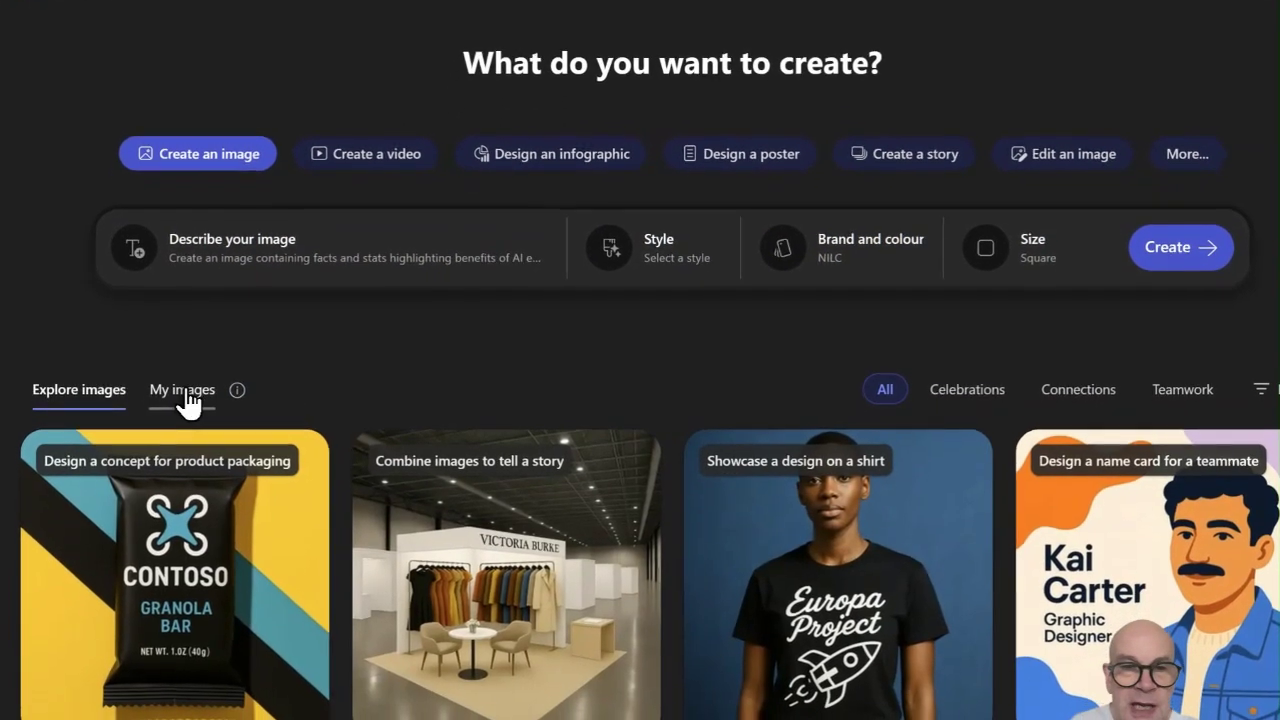
click(185, 395)
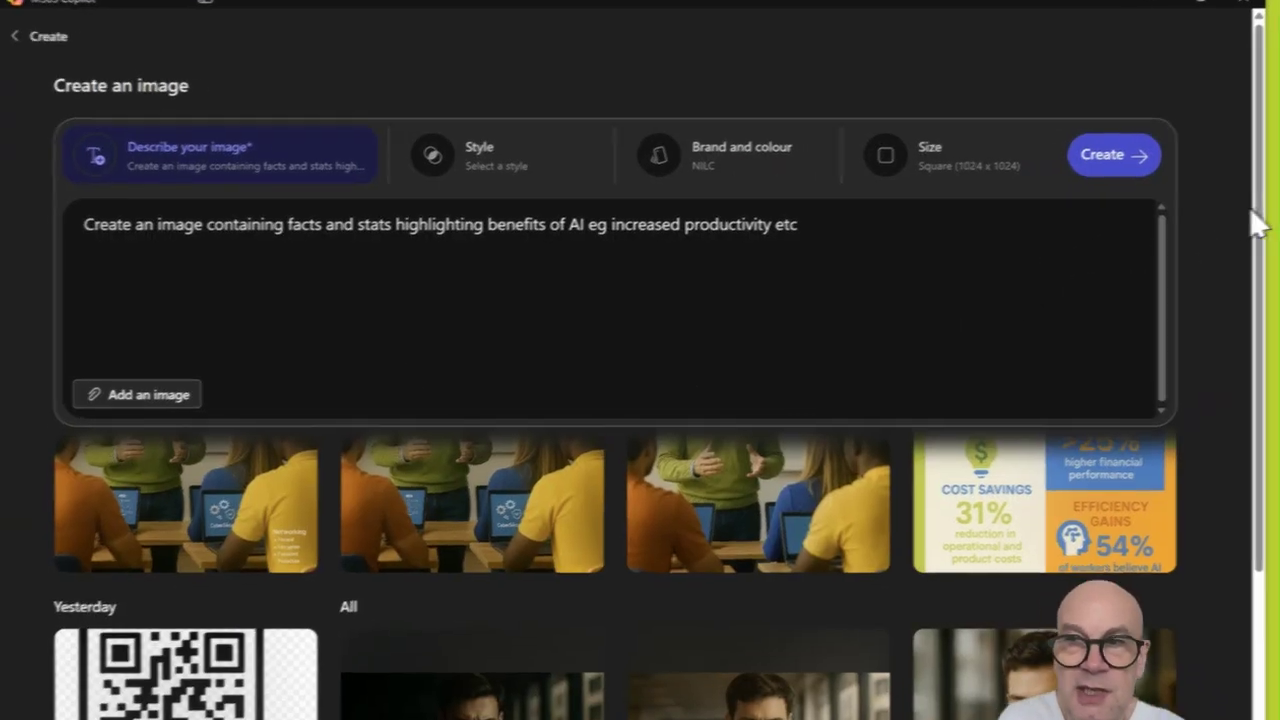
Preview the laptop-screens image and another IT course classroom image, then return to Create.
click(1224, 206)
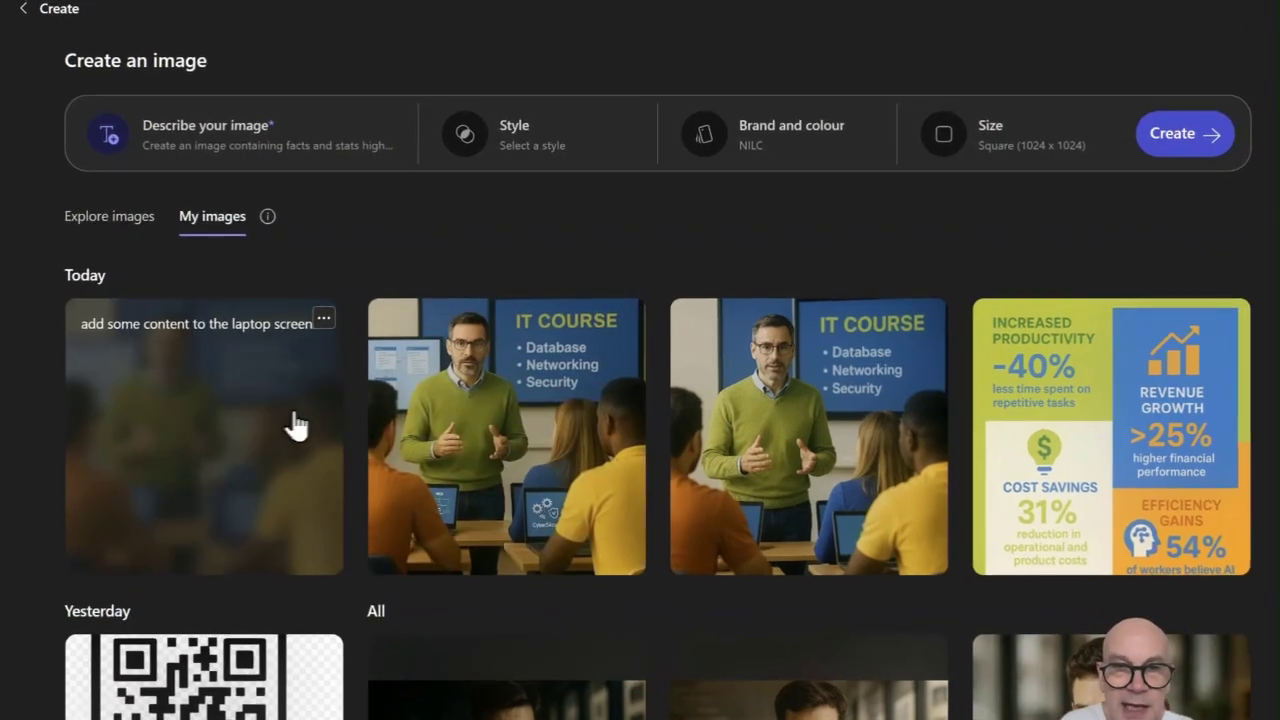
click(296, 424)
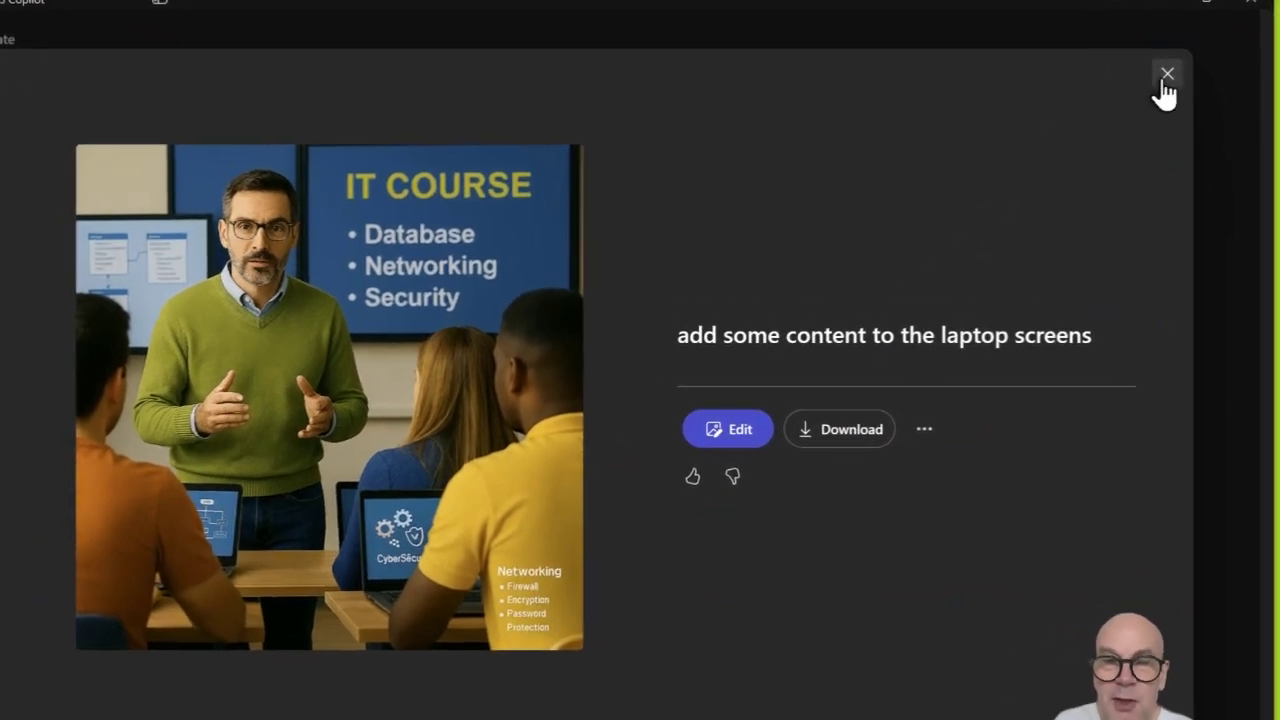
click(1164, 74)
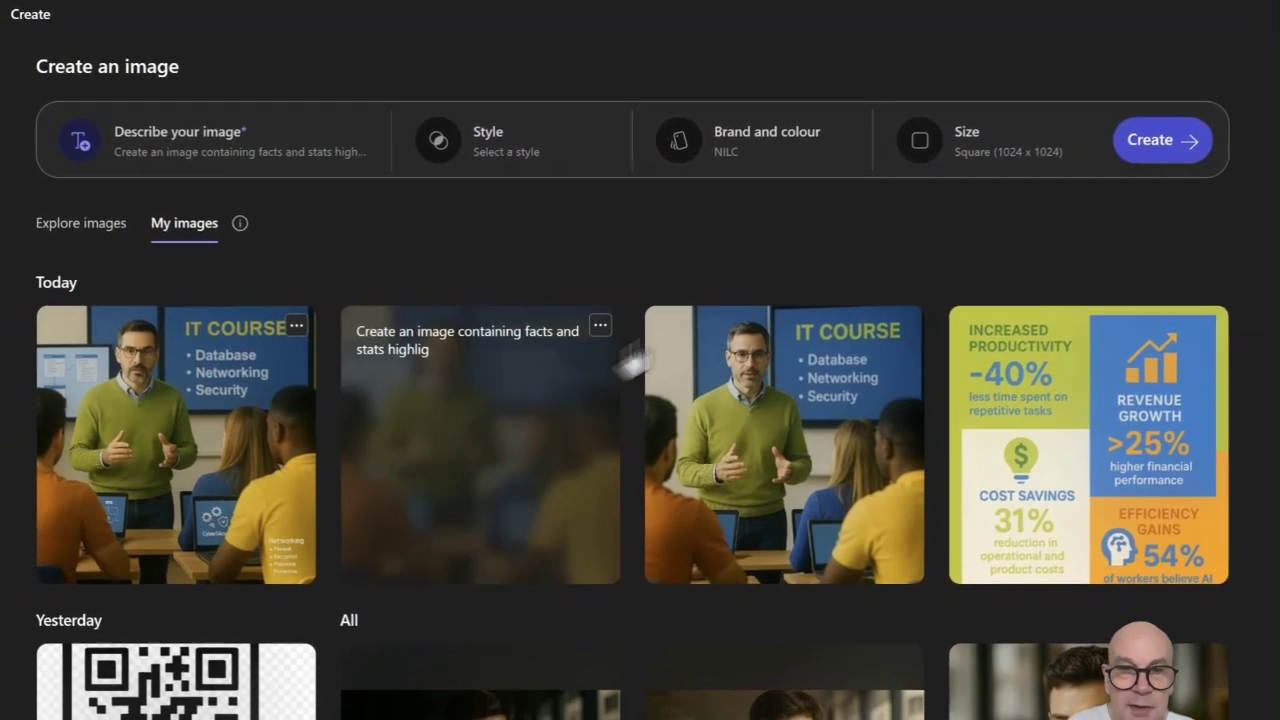
click(512, 415)
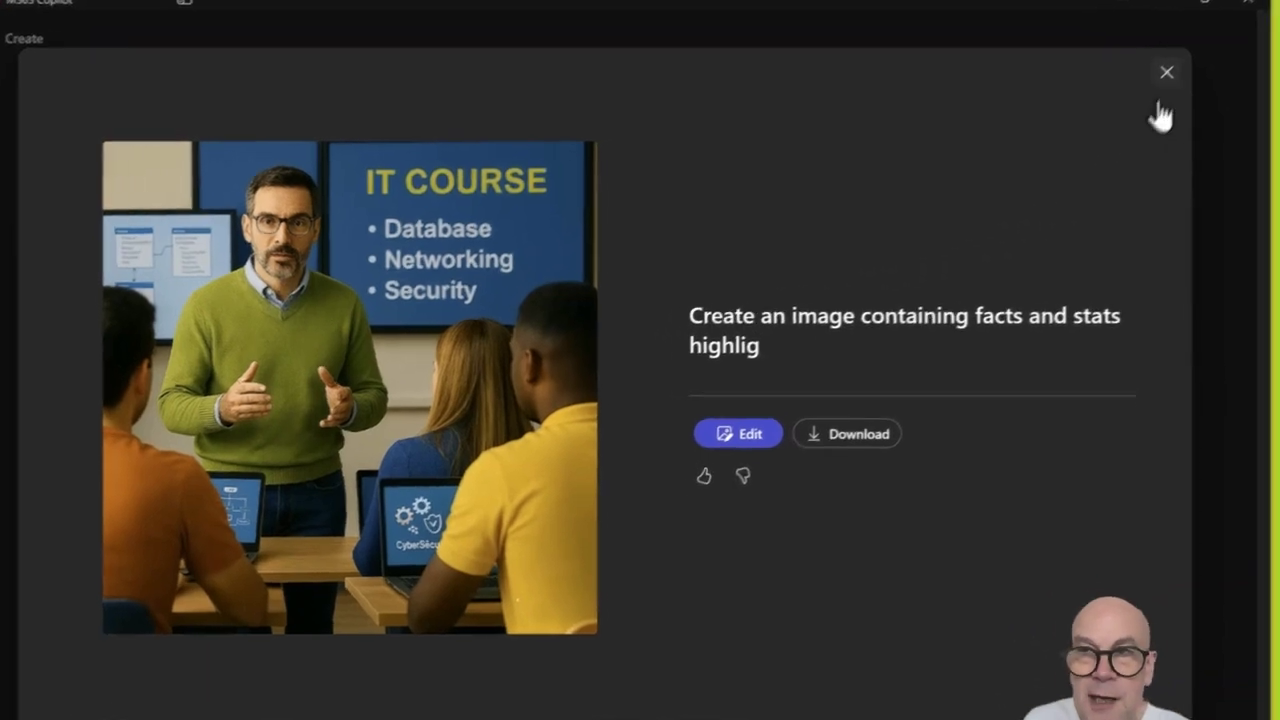
click(1164, 74)
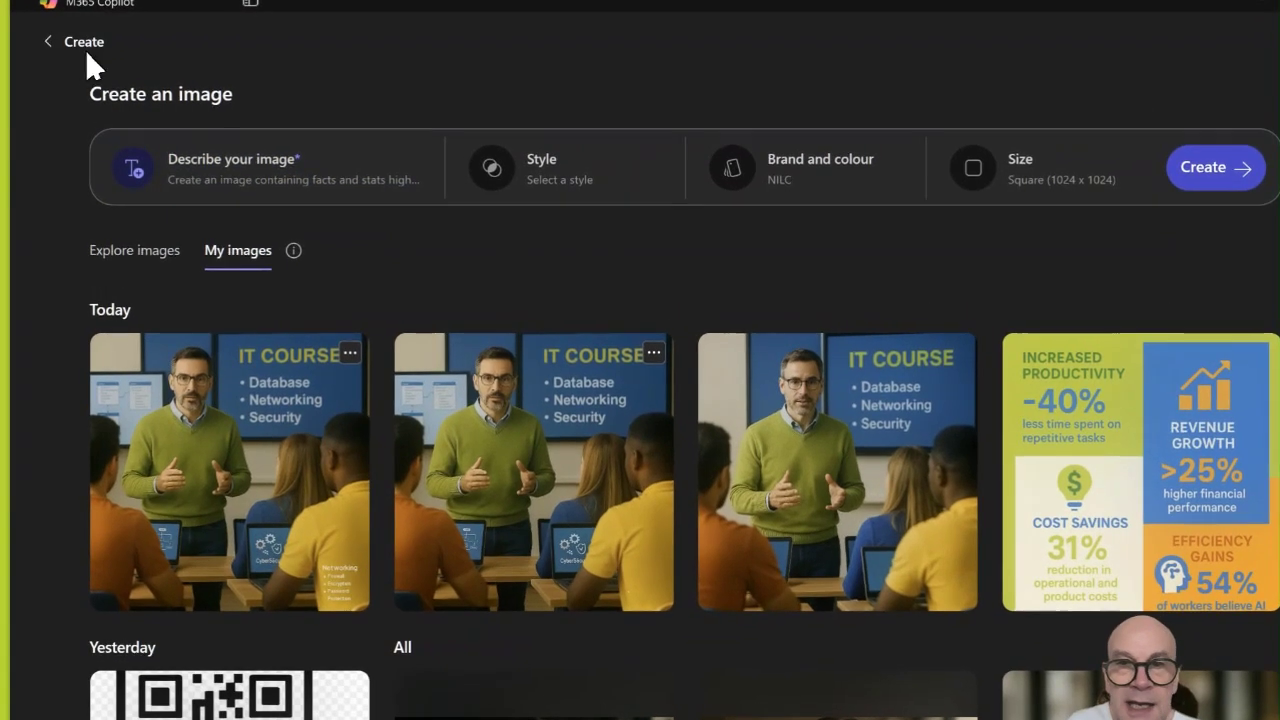
click(86, 55)
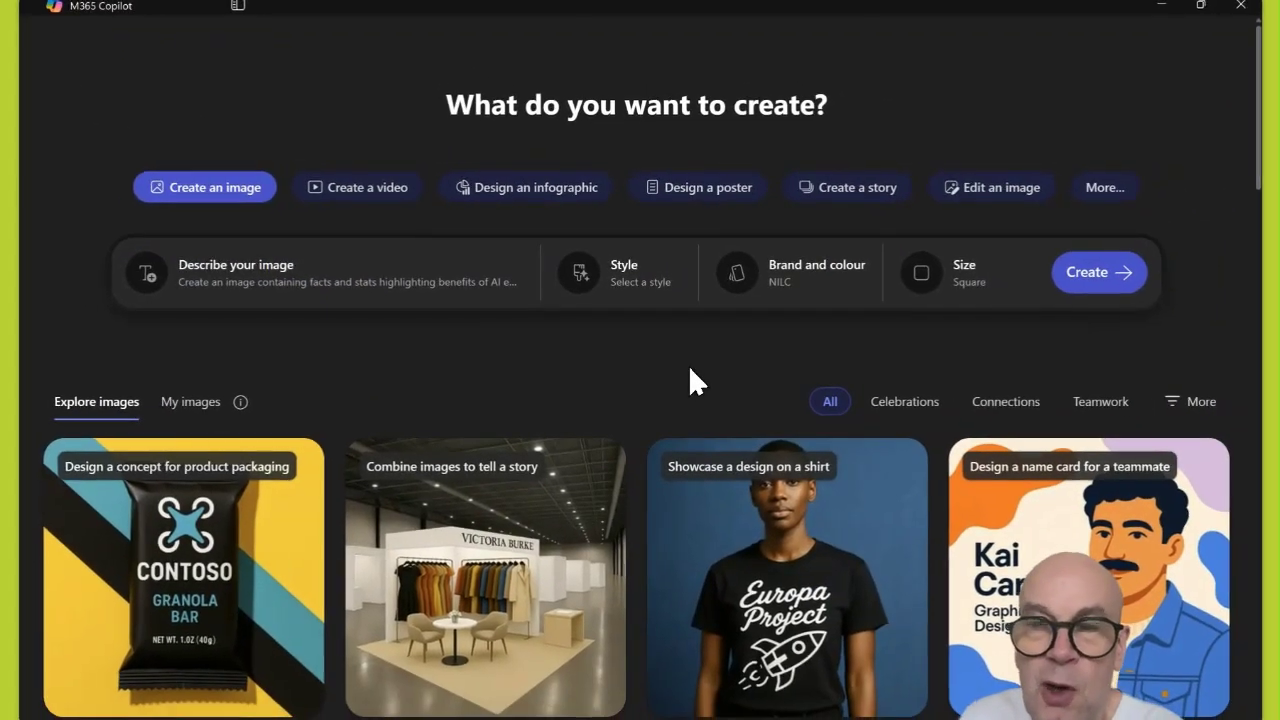